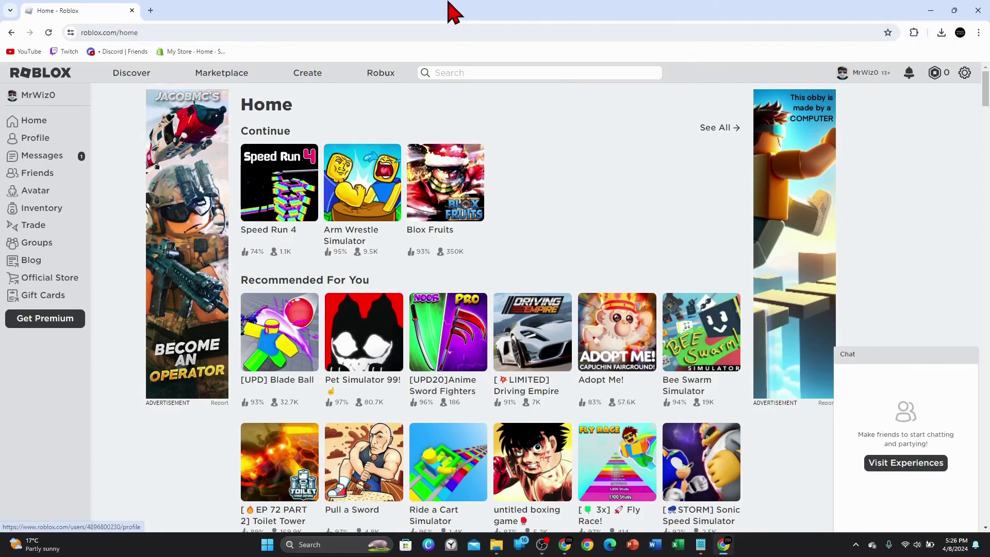
Navigate Creator Hub to Creations, then the Development Items tab's Decals section
{"action": "left_click", "coordinate": [308, 77]}
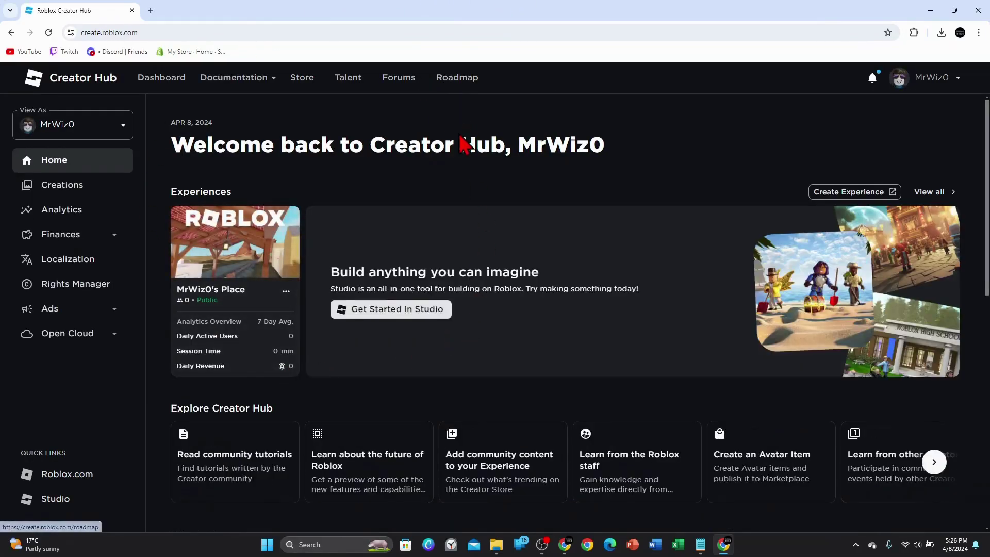
{"action": "left_click", "coordinate": [163, 81]}
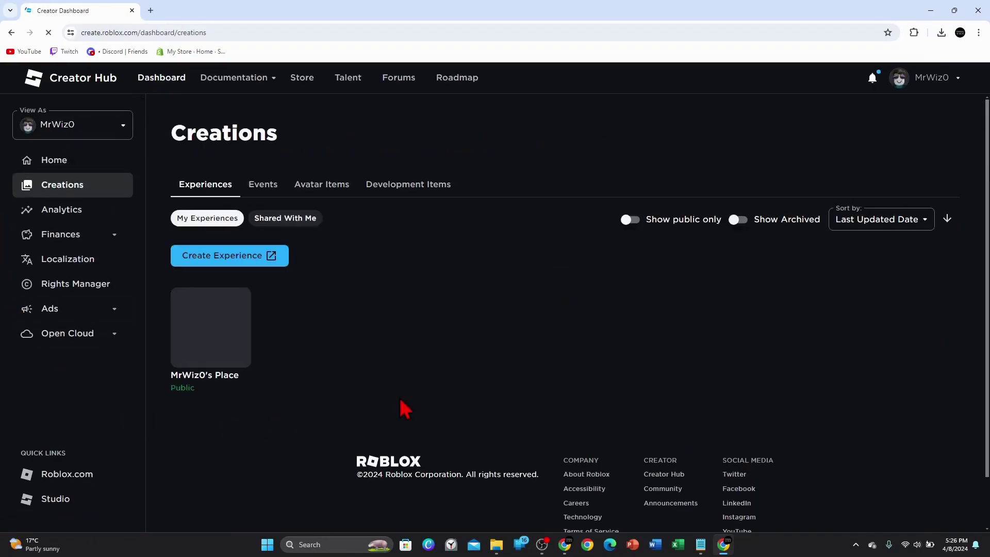
{"action": "left_click", "coordinate": [410, 189]}
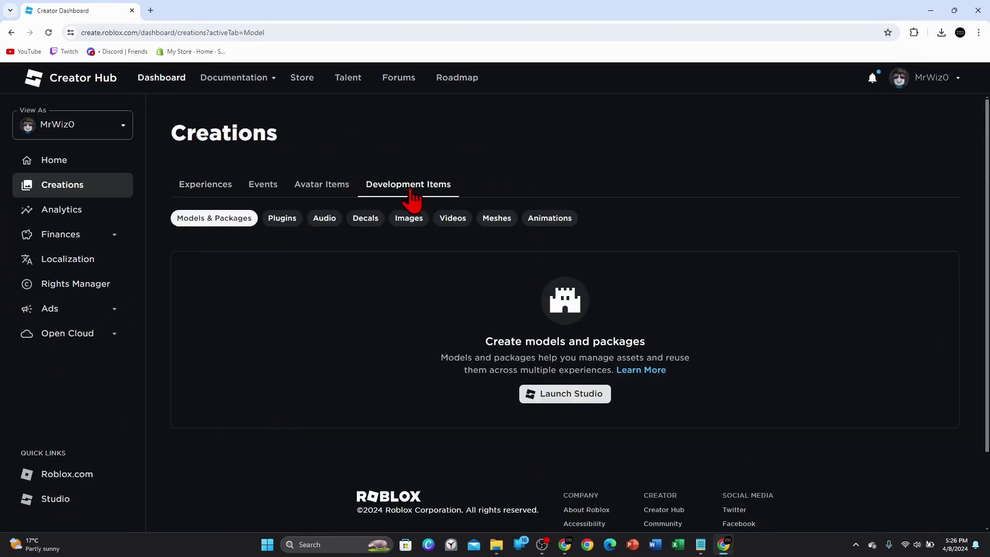
{"action": "left_click", "coordinate": [369, 225]}
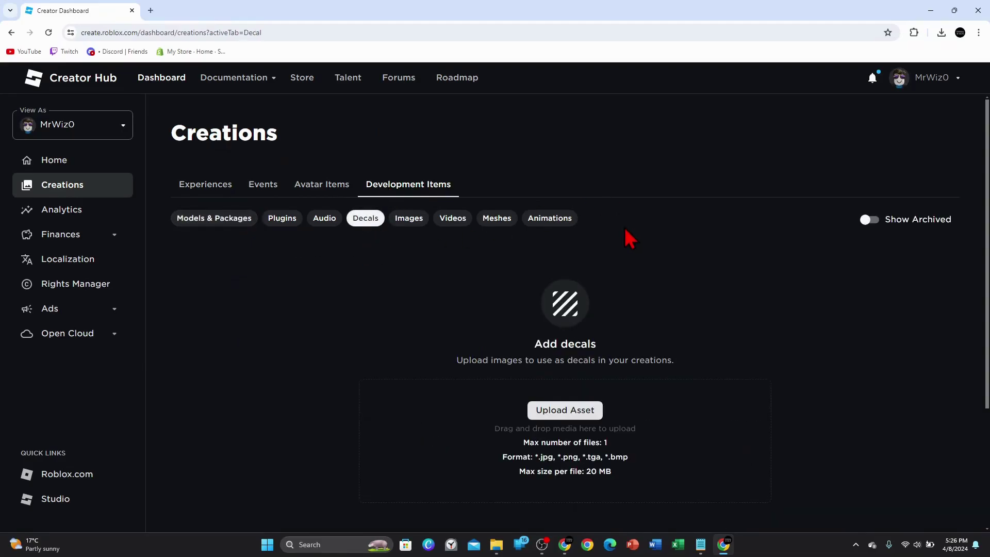
{"action": "scroll", "coordinate": [681, 278], "scroll_direction": "down", "scroll_amount": 3}
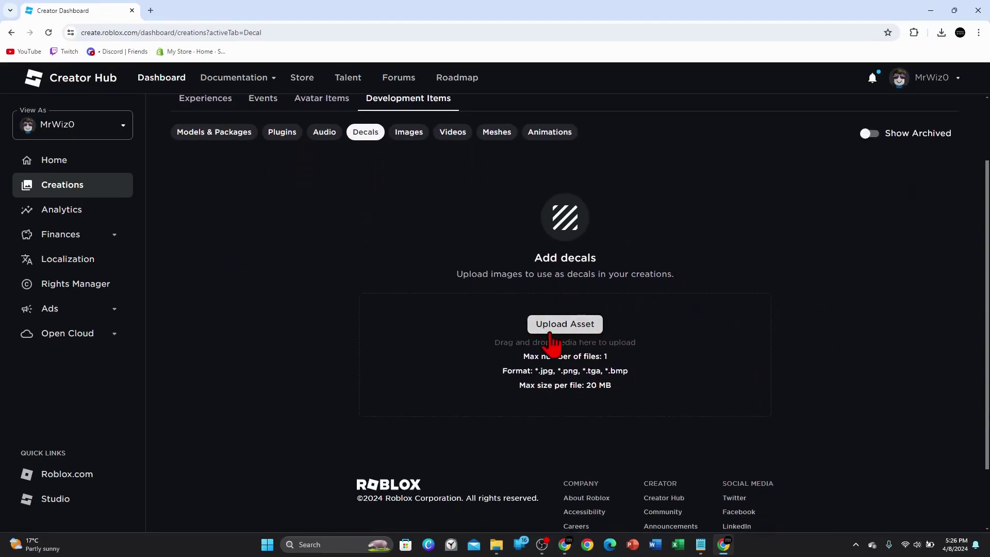
Upload the fox PNG as decal 'Fox' with description 'Test Description'
{"action": "left_click", "coordinate": [575, 334]}
{"action": "type", "text": "Test Description"}
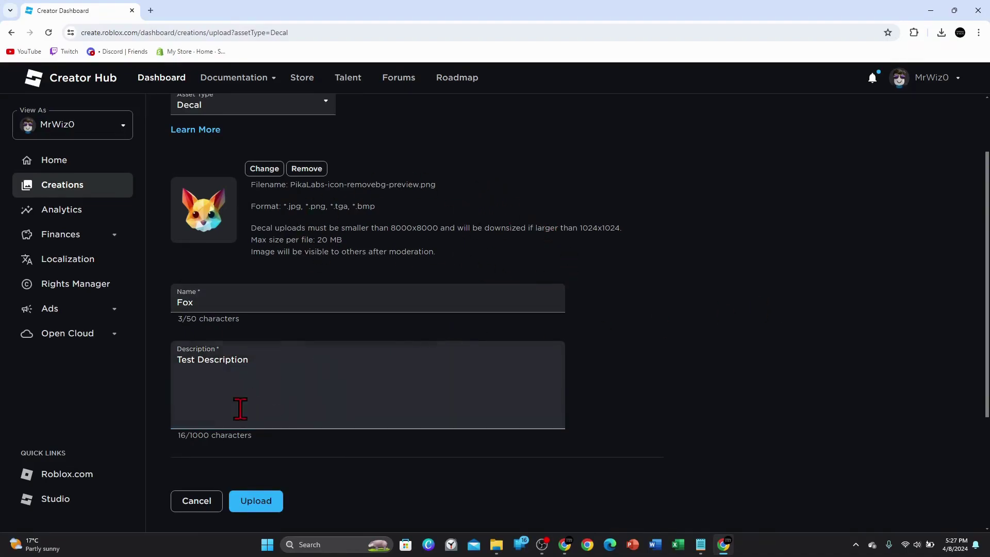
{"action": "left_click", "coordinate": [264, 501]}
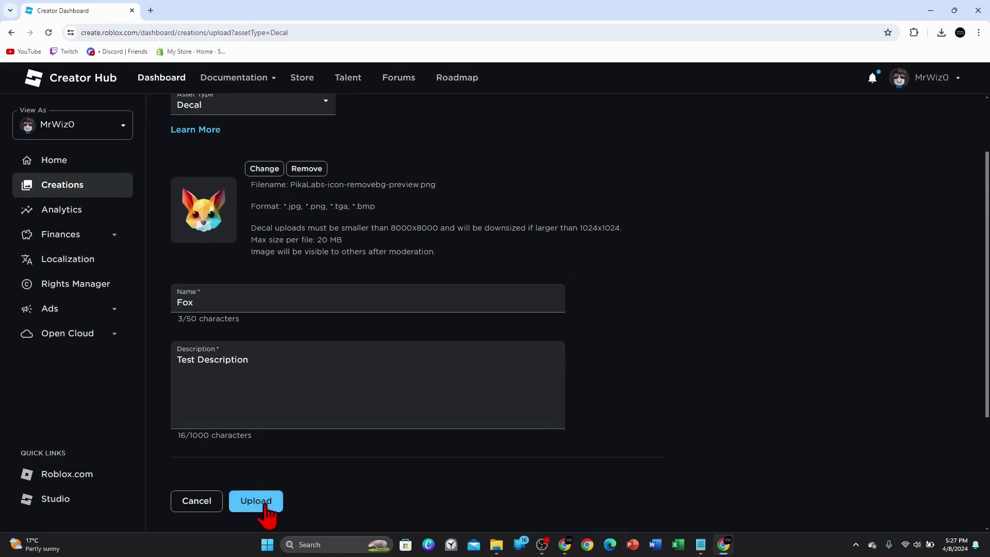
{"action": "left_click", "coordinate": [252, 504]}
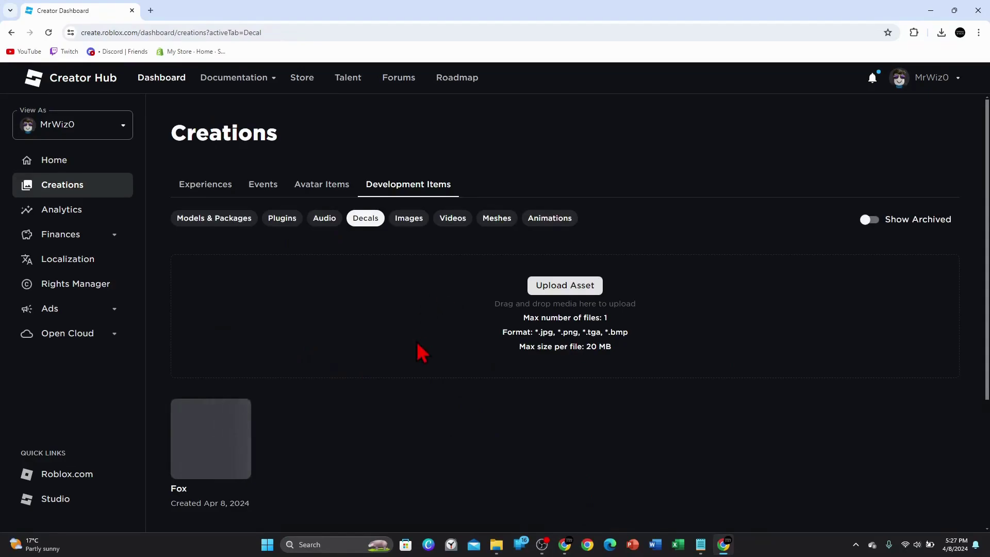
{"action": "scroll", "coordinate": [448, 379], "scroll_direction": "down", "scroll_amount": 1}
{"action": "scroll", "coordinate": [452, 383], "scroll_direction": "down", "scroll_amount": 1}
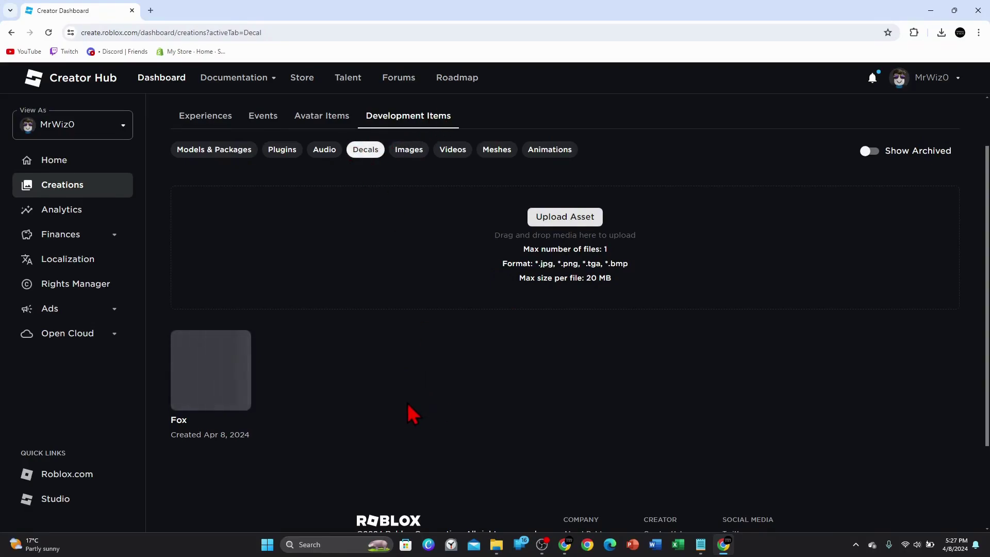
Return to the main Roblox site by loading roblox.com in the address bar
{"action": "left_click", "coordinate": [175, 34]}
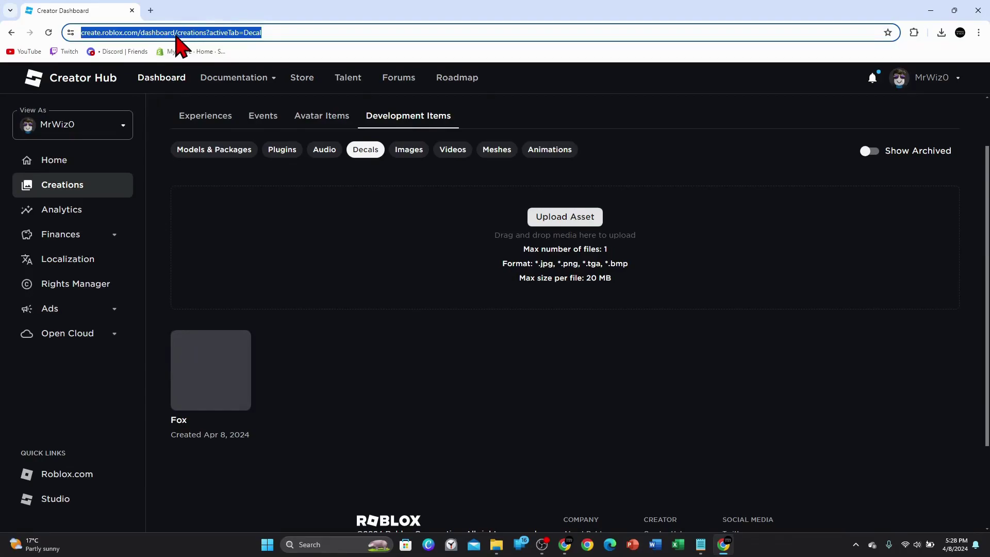
{"action": "type", "text": "roblox.co"}
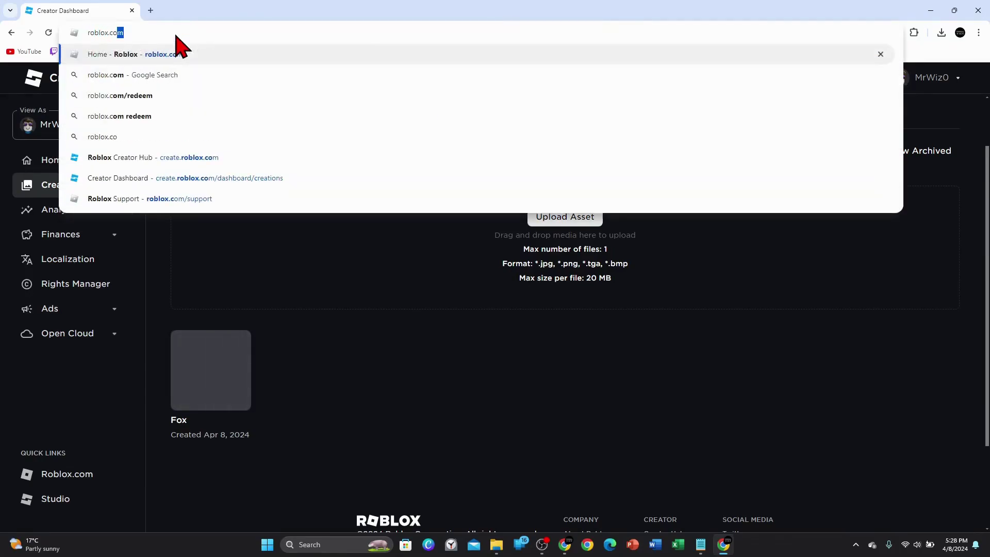
{"action": "type", "text": "m"}
{"action": "key", "text": "Return"}
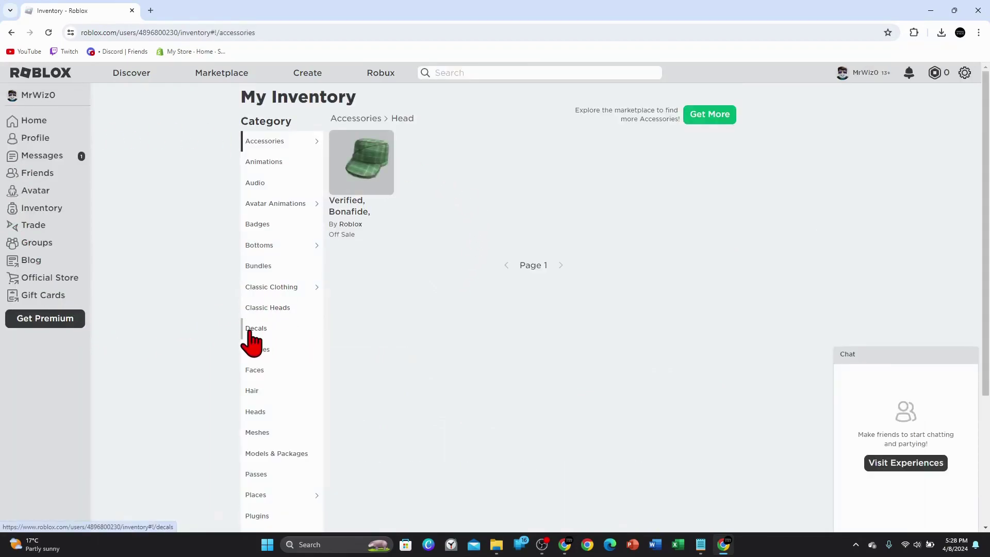
Switch My Inventory to the Decals category to see the Fox decal
{"action": "left_click", "coordinate": [275, 328]}
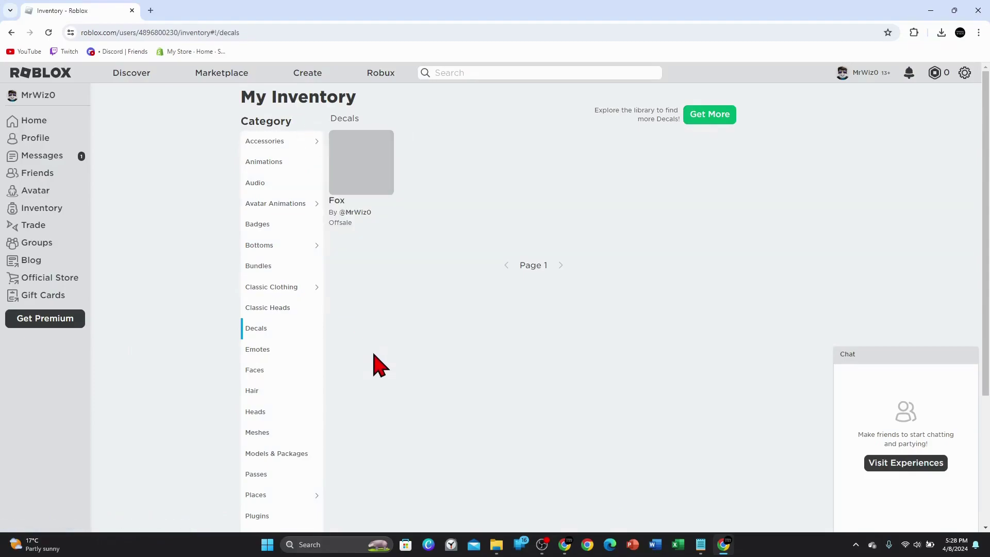